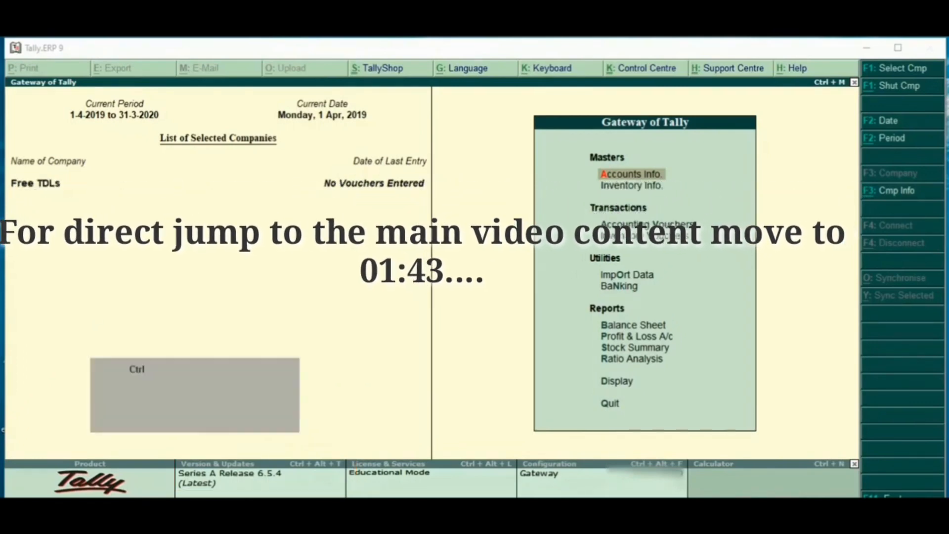
Step: Open the local TDL configuration and enable loading TDL files on startup
key(ctrl+alt+t)
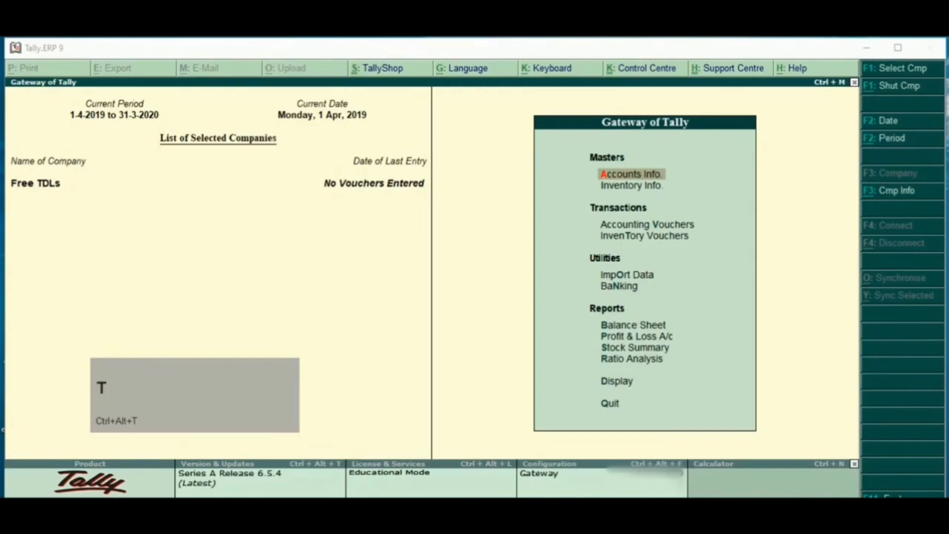
key(ctrl+alt+t)
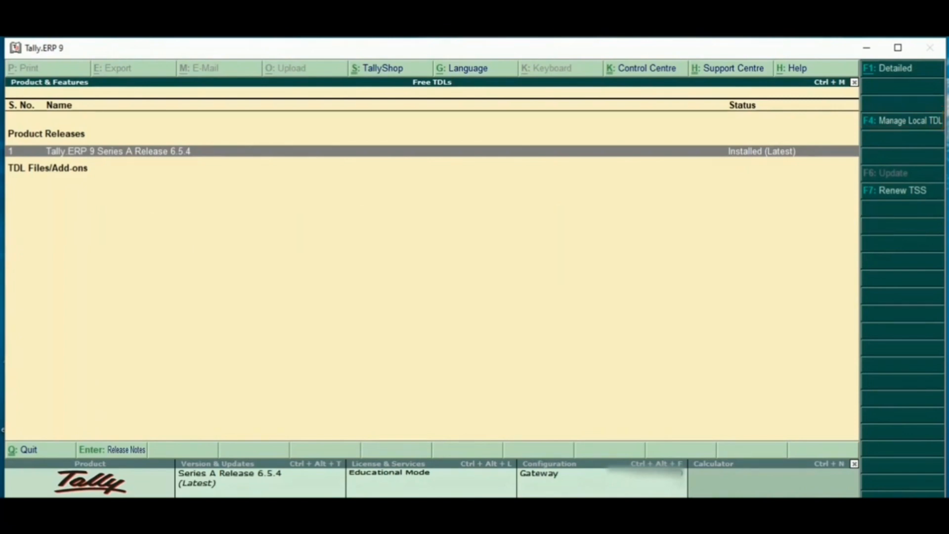
key(F4)
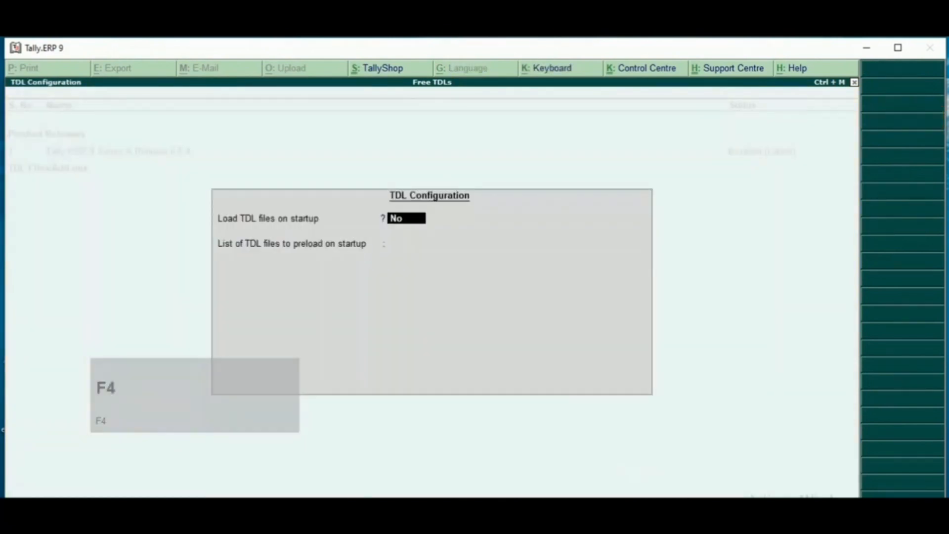
drag(375, 208, 446, 231)
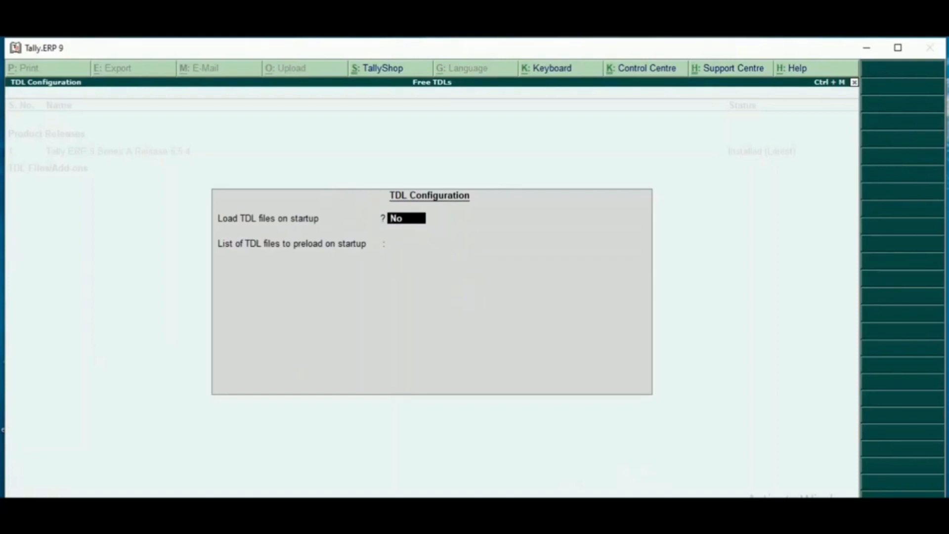
text(y)
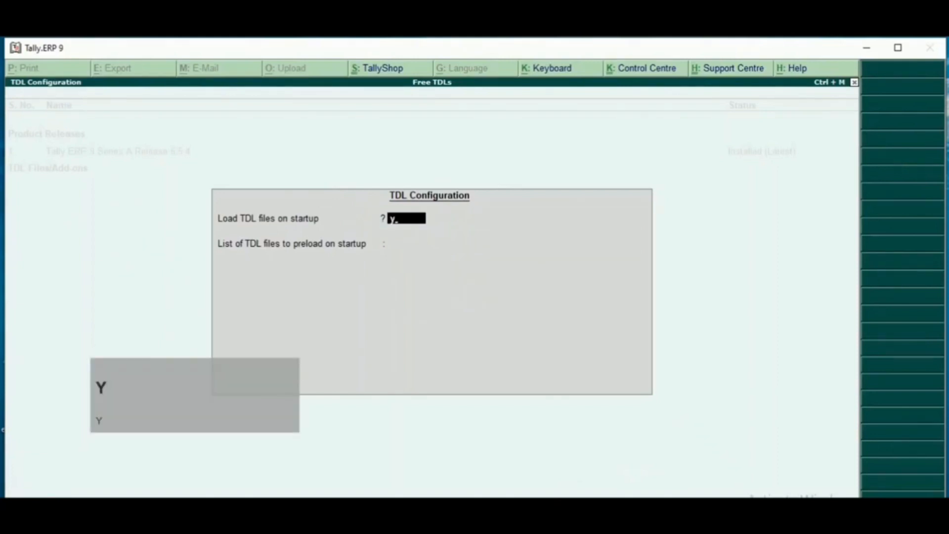
key(Return)
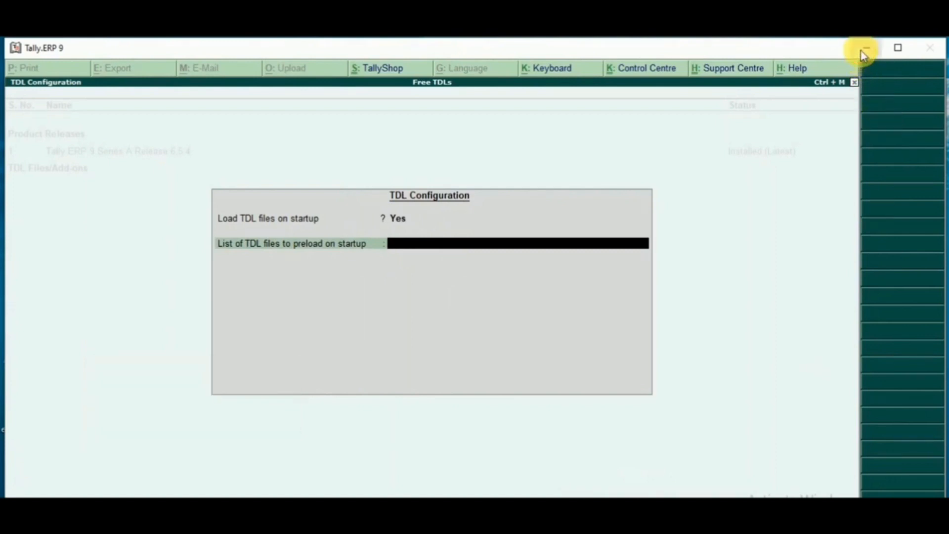
Step: Copy the full path of shortcut.txt on the desktop from the security details in its properties
key(super+d)
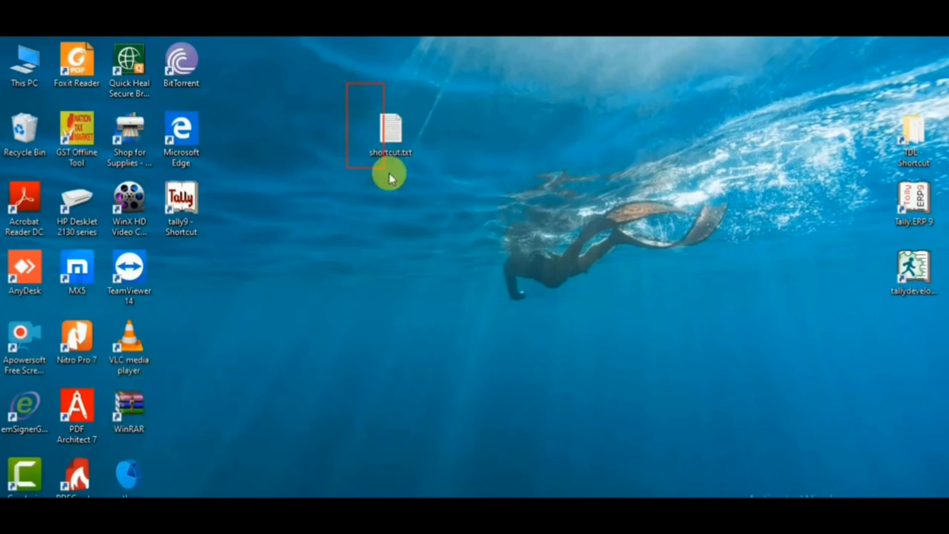
right_click(388, 62)
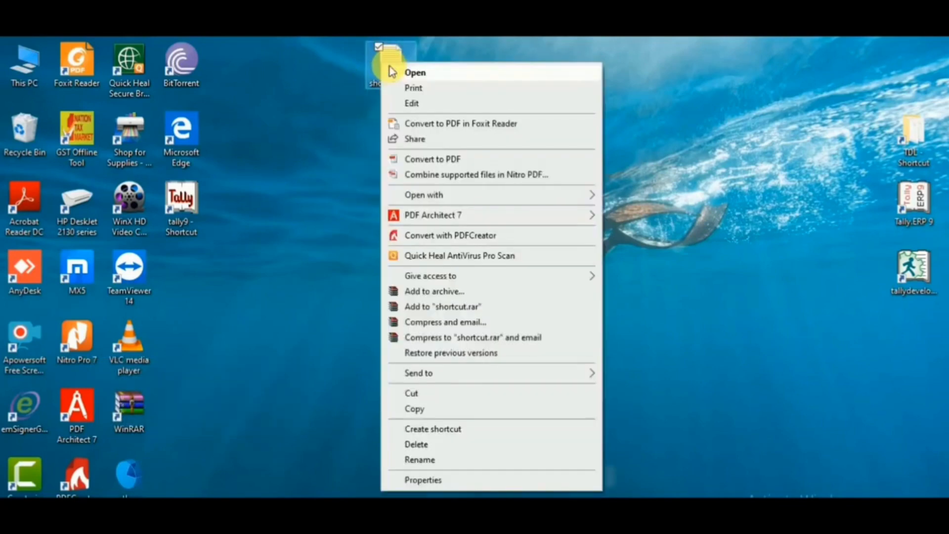
click(453, 481)
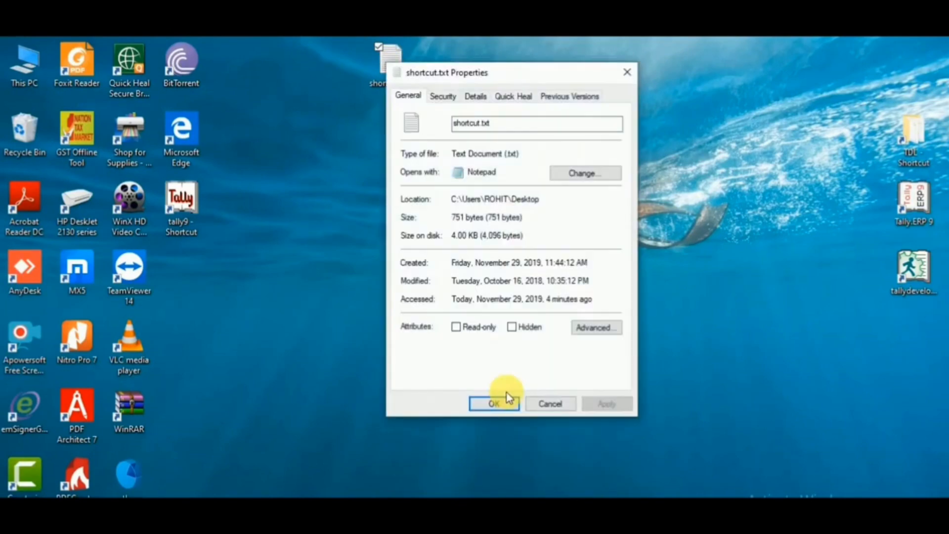
click(443, 95)
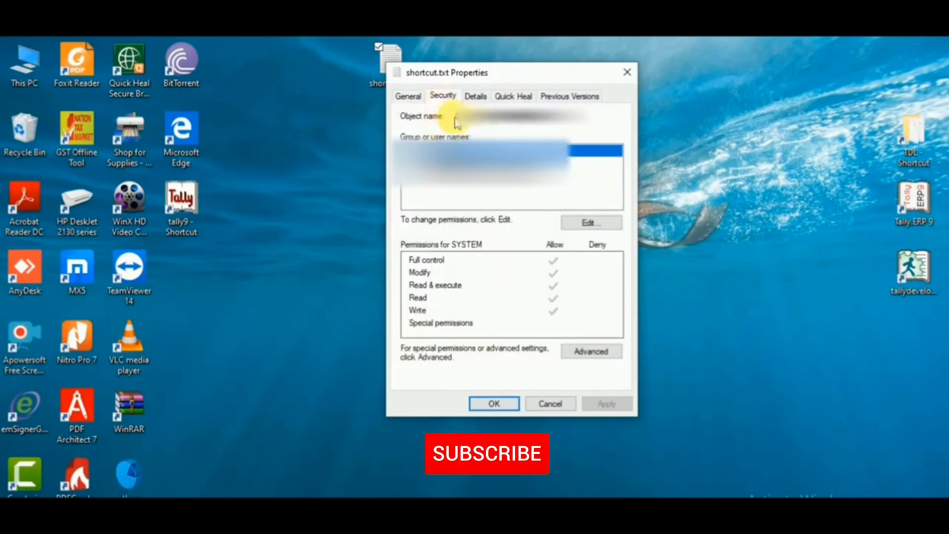
drag(461, 123, 595, 124)
key(ctrl+c)
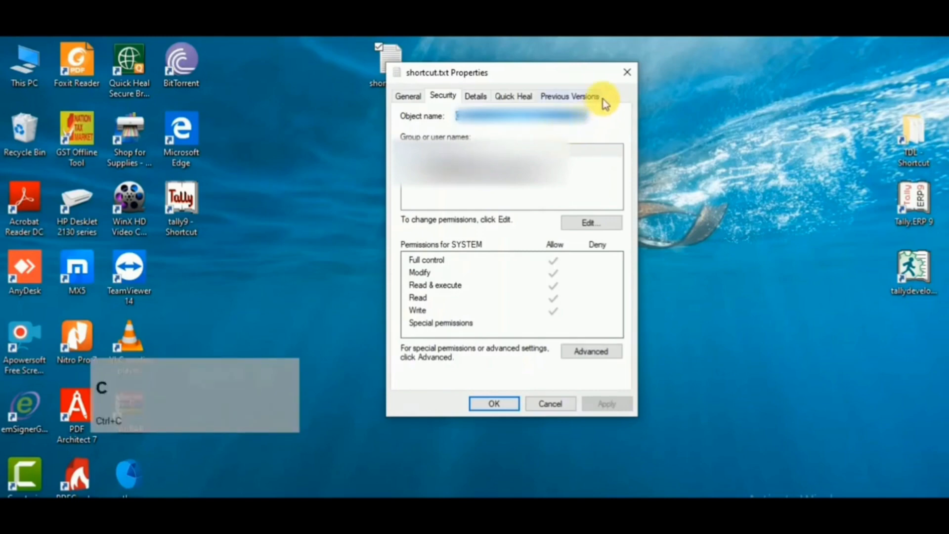
click(624, 75)
Step: Switch back to Tally.ERP 9, paste the copied path into the list of TDL files to preload, and accept the configuration
key(alt+Tab)
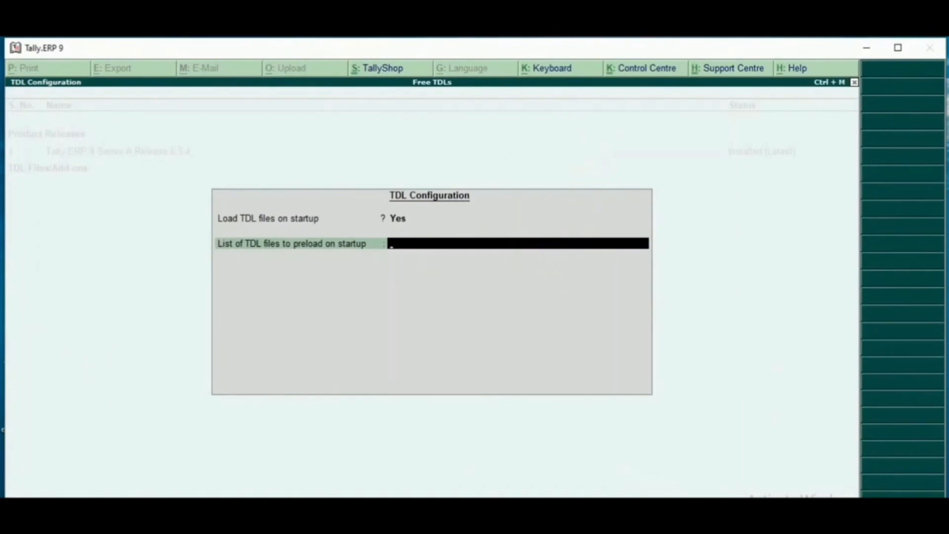
mouse_move(369, 224)
mouse_down()
mouse_move(413, 257)
mouse_move(653, 277)
mouse_up()
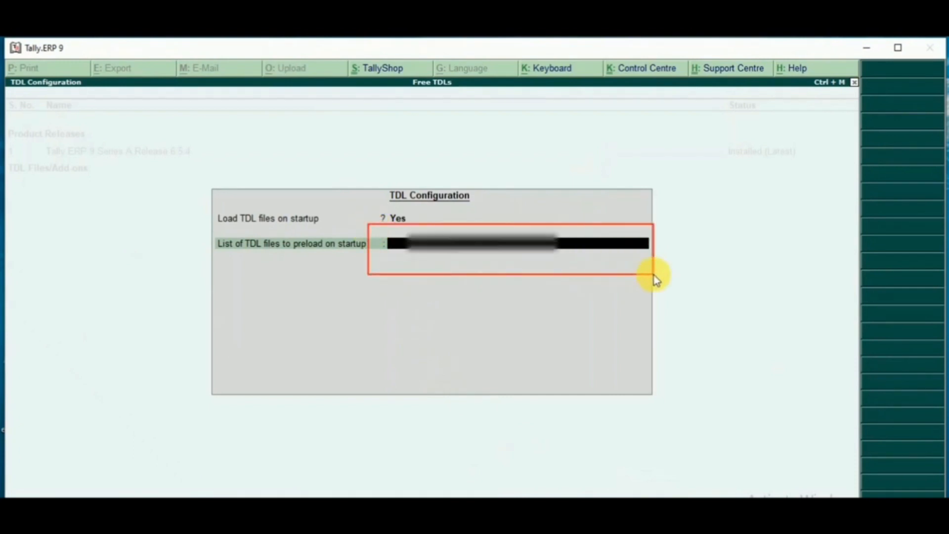
key(ctrl)
key(alt)
key(ctrl+alt+v)
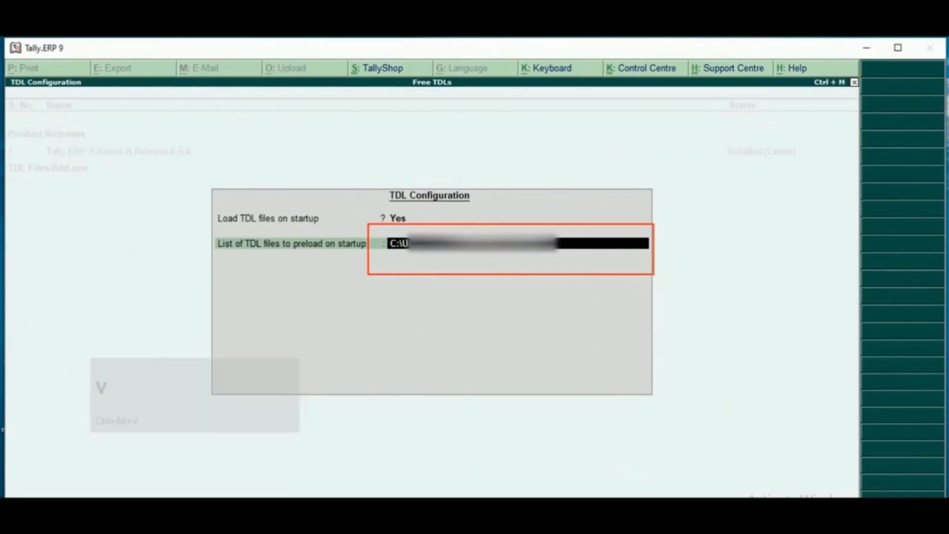
key(Return)
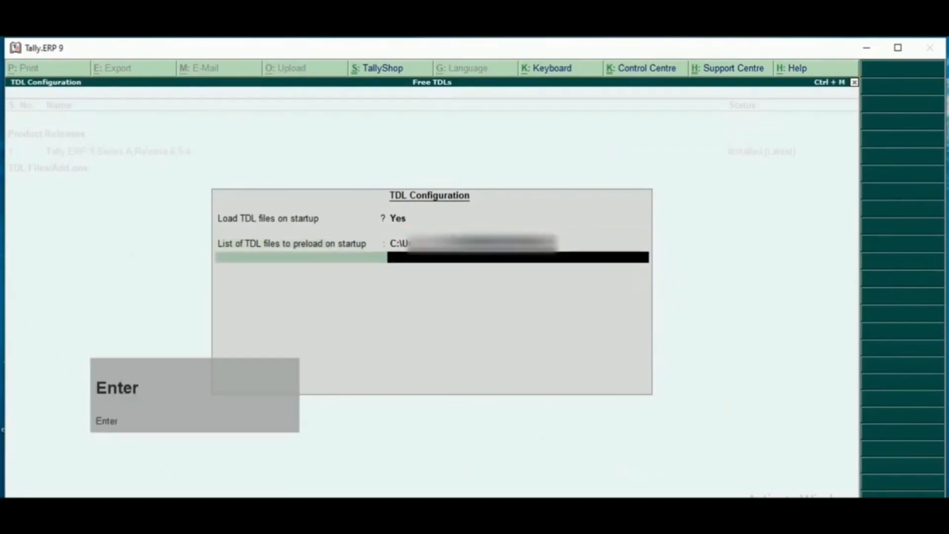
key(Return)
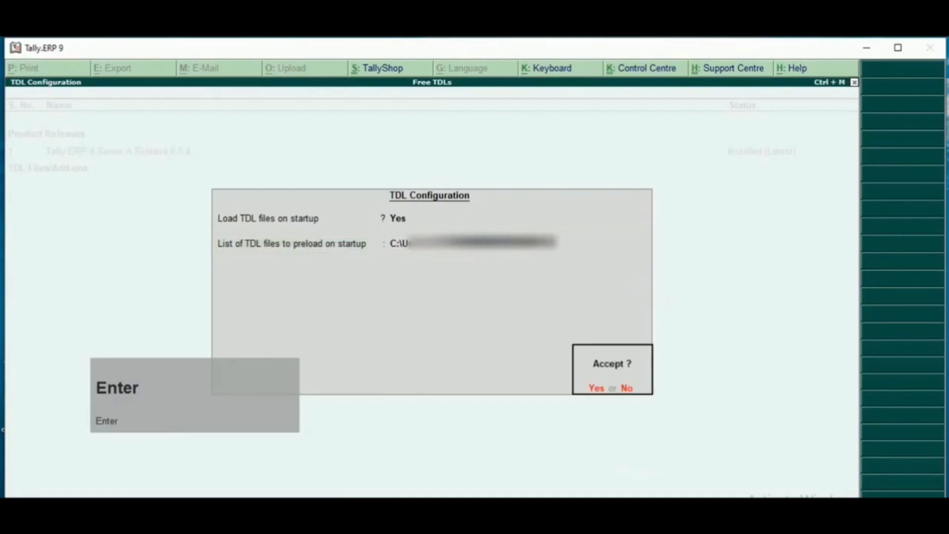
key(Return)
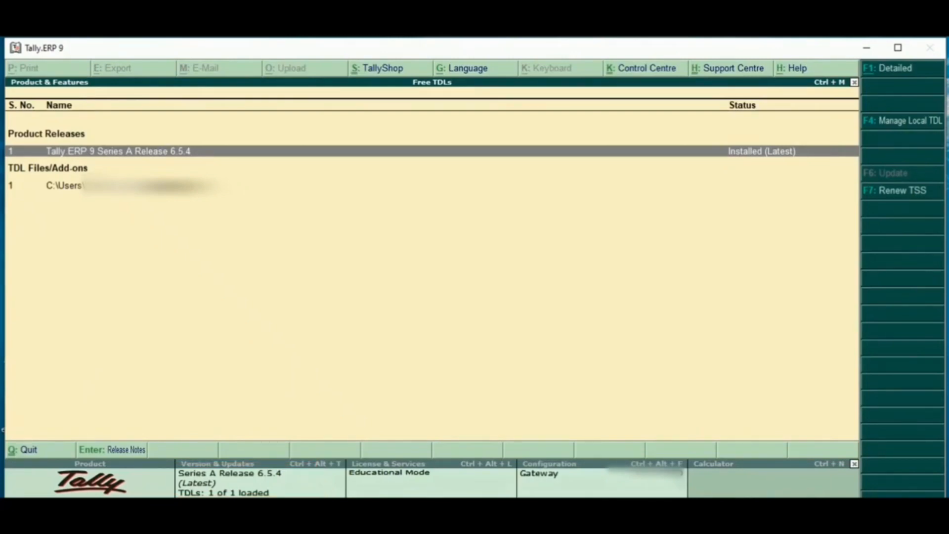
Step: Leave the product features screen and display the Cash Sales Report
key(Escape)
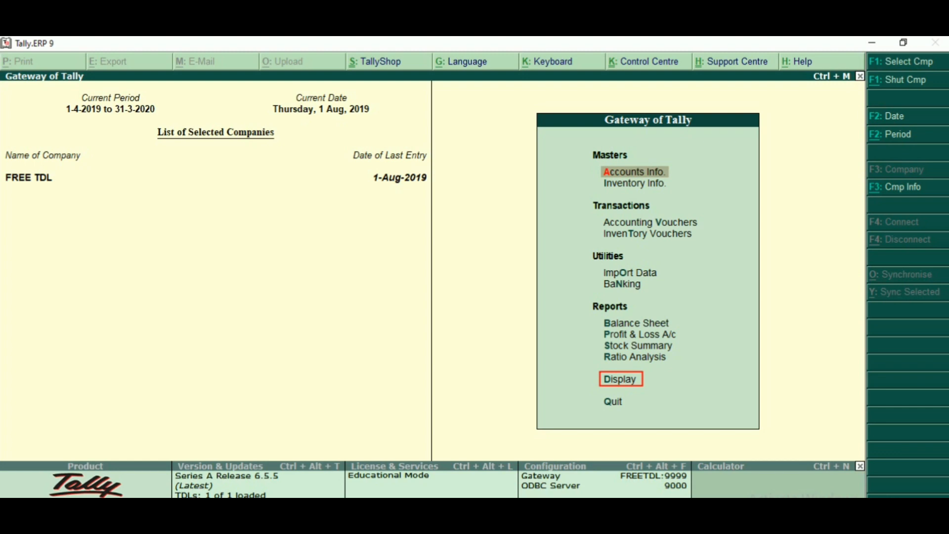
click(621, 378)
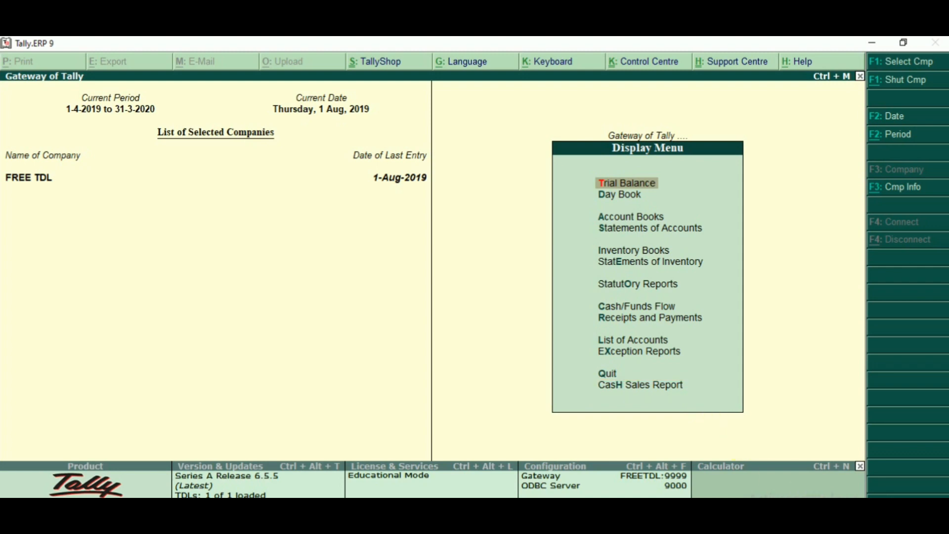
key(h)
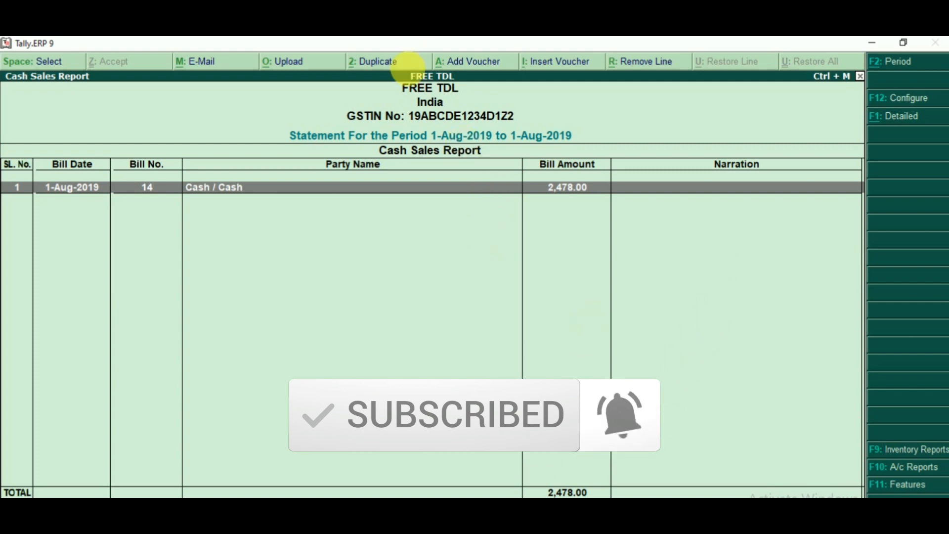
Step: Examine the Cash Sales Report's statement period, party name, bill date, bill amount and total
drag(282, 128, 577, 154)
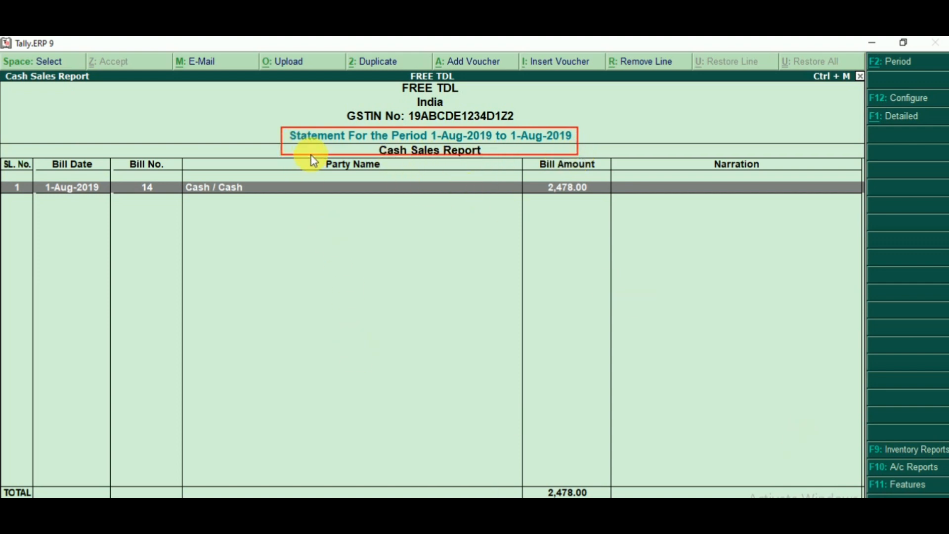
drag(313, 159, 385, 171)
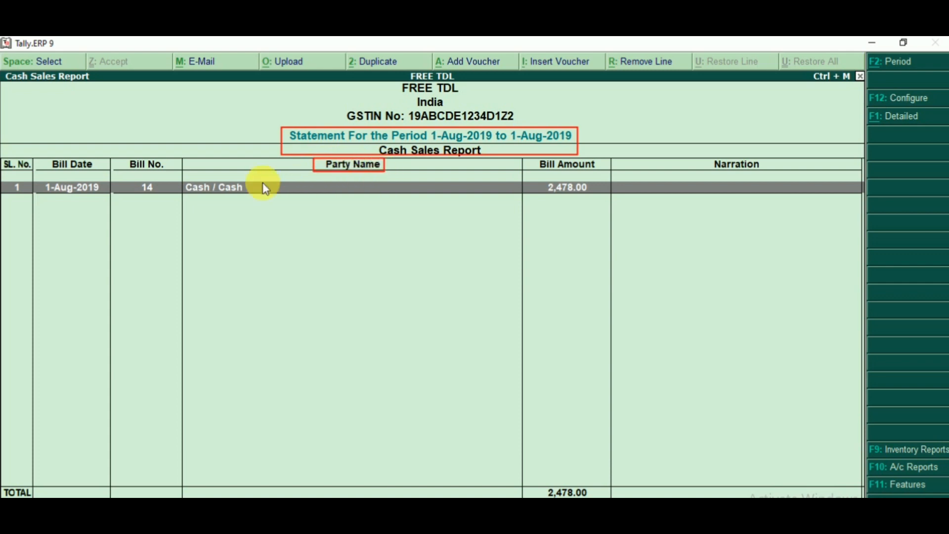
drag(194, 210, 210, 217)
drag(214, 171, 252, 208)
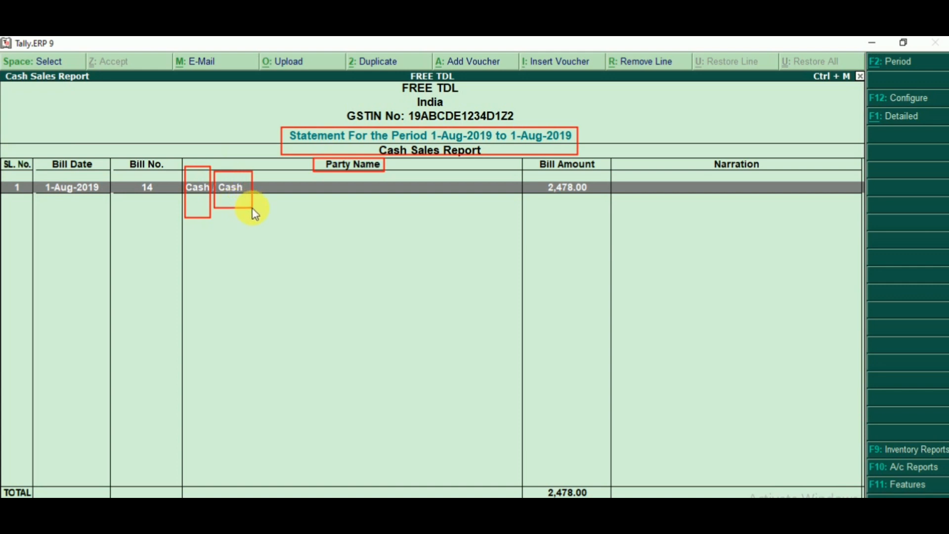
drag(91, 174, 94, 173)
drag(530, 157, 604, 178)
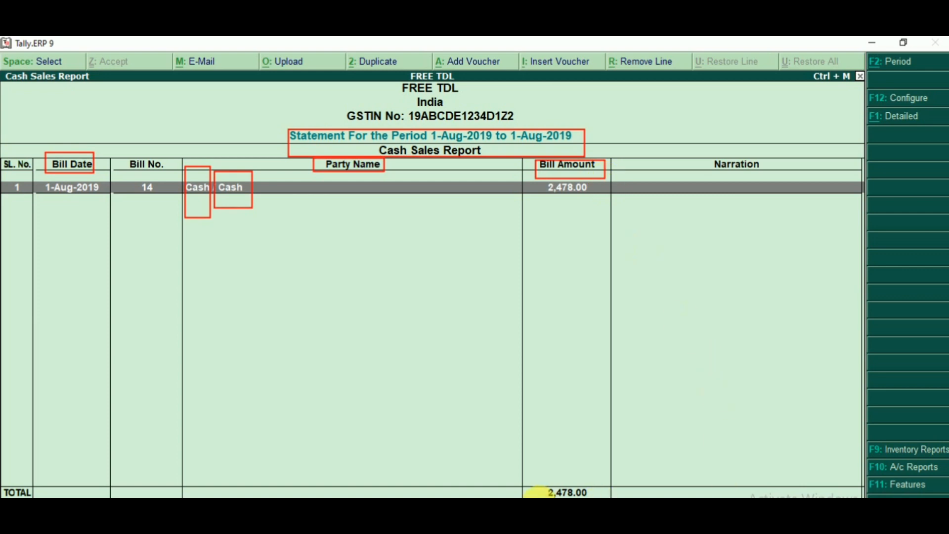
drag(525, 478, 600, 497)
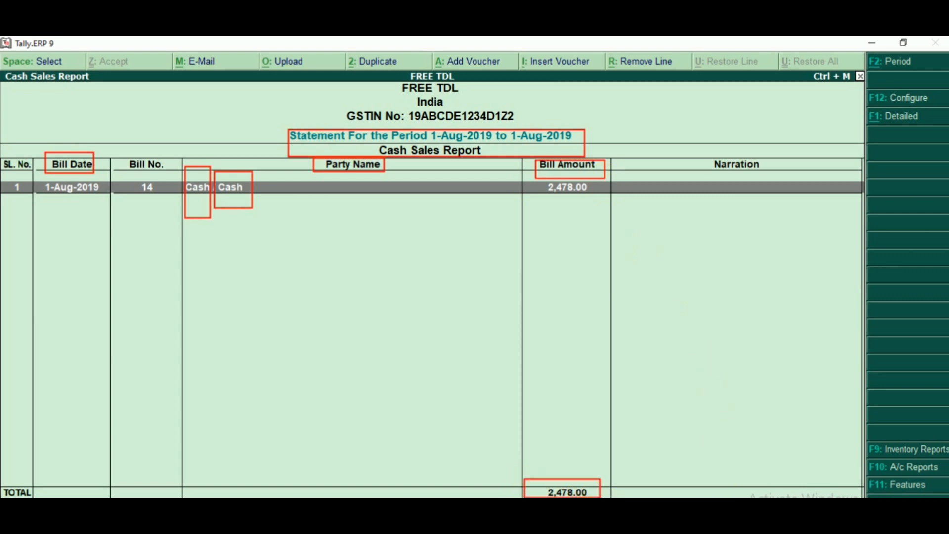
key(Escape)
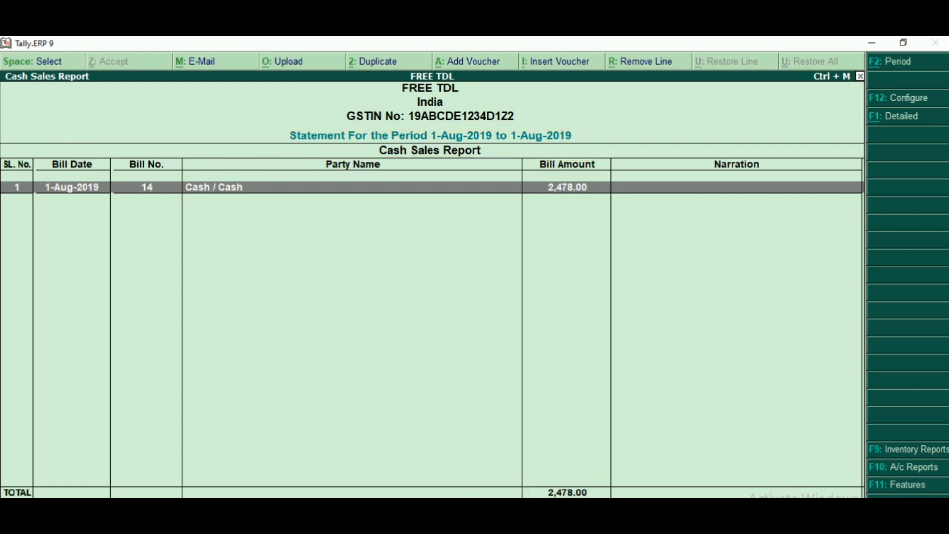
key(F2)
key(Return)
key(Return)
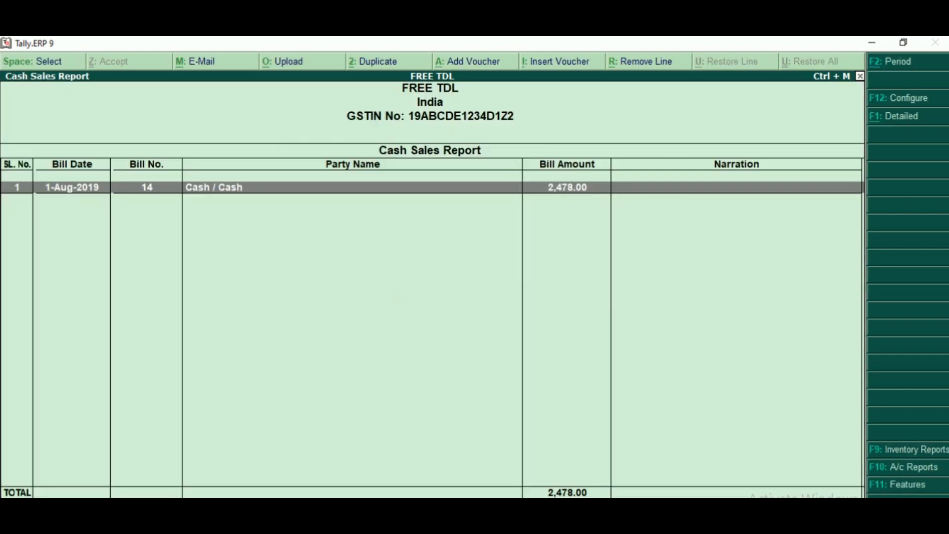
Step: Leave the report and start a sales voucher dated 2-Aug-2019 with the voucher class GST CLASS
key(Escape)
key(Escape)
key(Escape)
key(Escape)
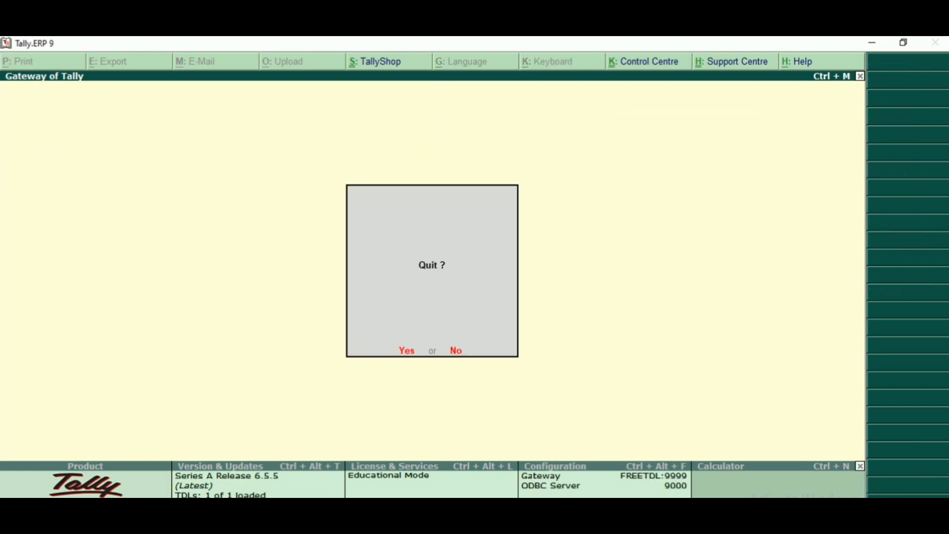
key(v)
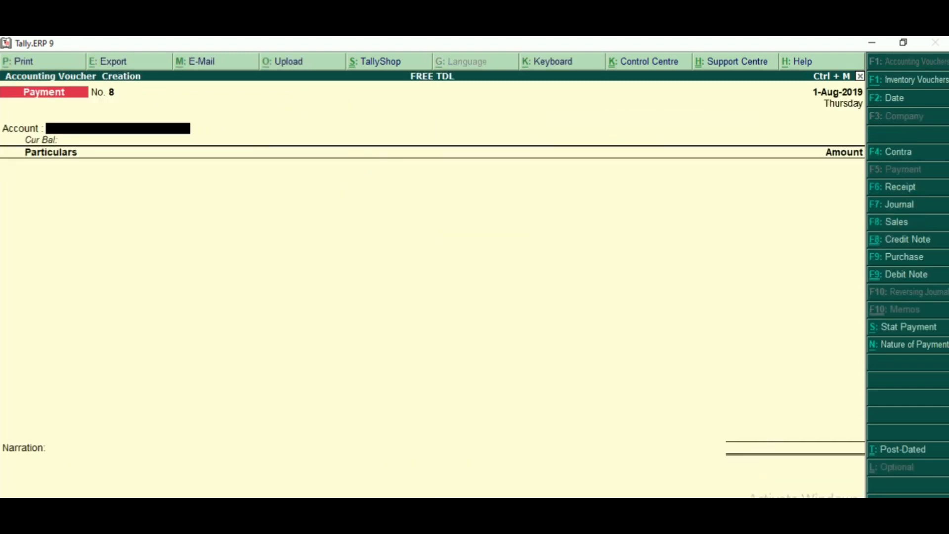
key(F2)
key(Return)
key(F8)
key(Down)
key(Return)
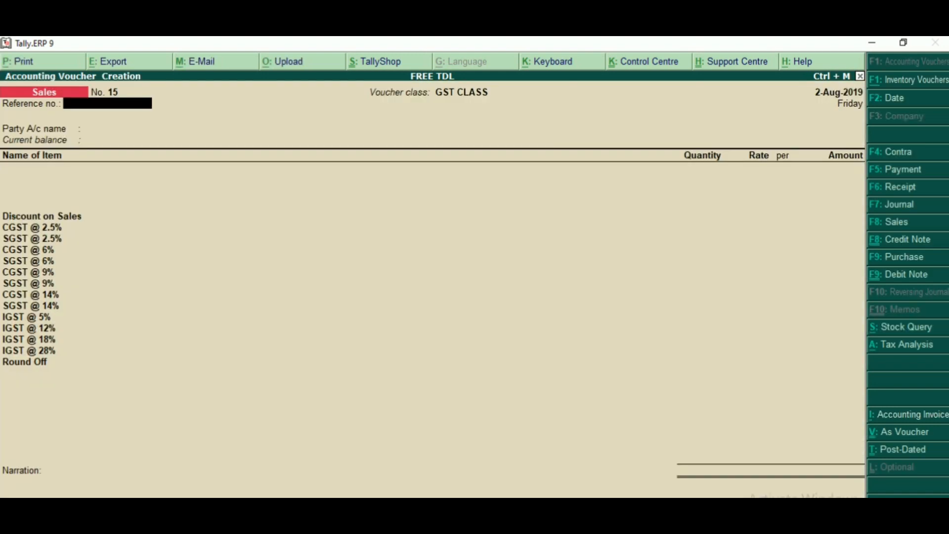
Step: Leave the sales voucher's reference number blank and set its party account to Cash
key(Return)
text(c)
key(Return)
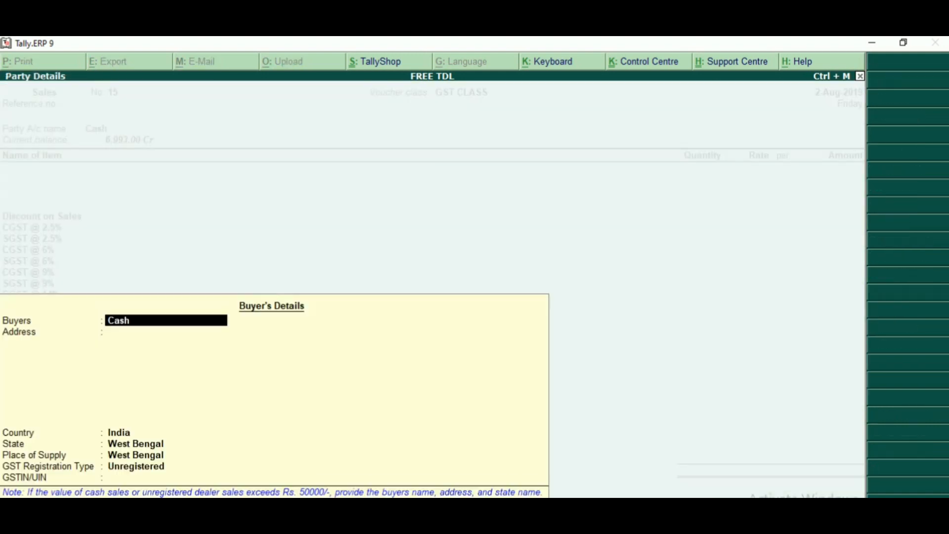
Step: Enter the buyer's name and address in the buyer's details, keeping the default country, state, place of supply and GST registration type
text(Mohan)
key(BackSpace)
key(BackSpace)
key(BackSpace)
key(BackSpace)
text(OHAN)
key(Return)
text(KOLKATA)
key(Return)
key(Return)
Step: Add ITEM @ 12% to the voucher with a quantity of 5 Pcs at the default rate
key(Return)
key(Return)
key(Return)
key(Return)
key(Return)
key(Down)
key(Return)
text(5)
Step: Add ITEM @ 18% to the voucher with a quantity of 5 Pcs at the default rate
key(Return)
key(Return)
key(Return)
key(Return)
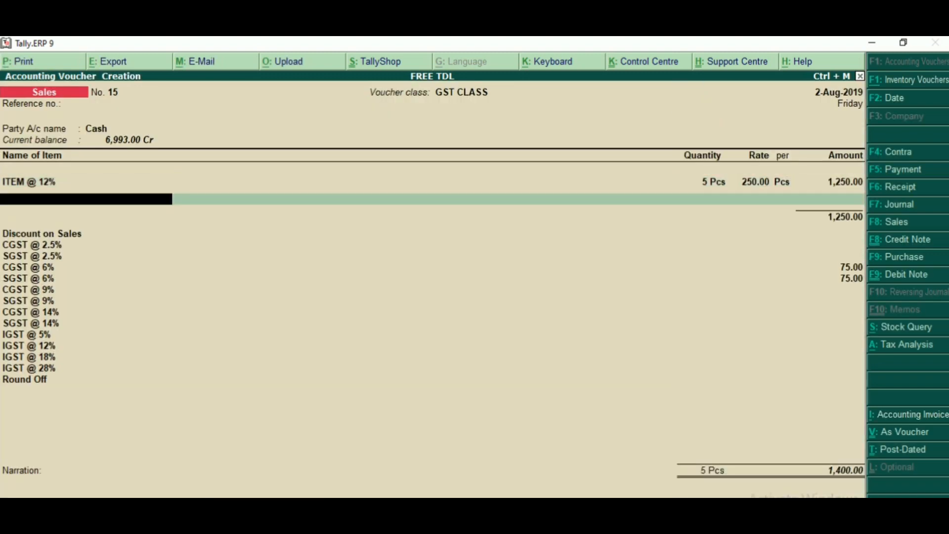
key(Down)
key(Return)
text(5)
key(Return)
key(Return)
key(Return)
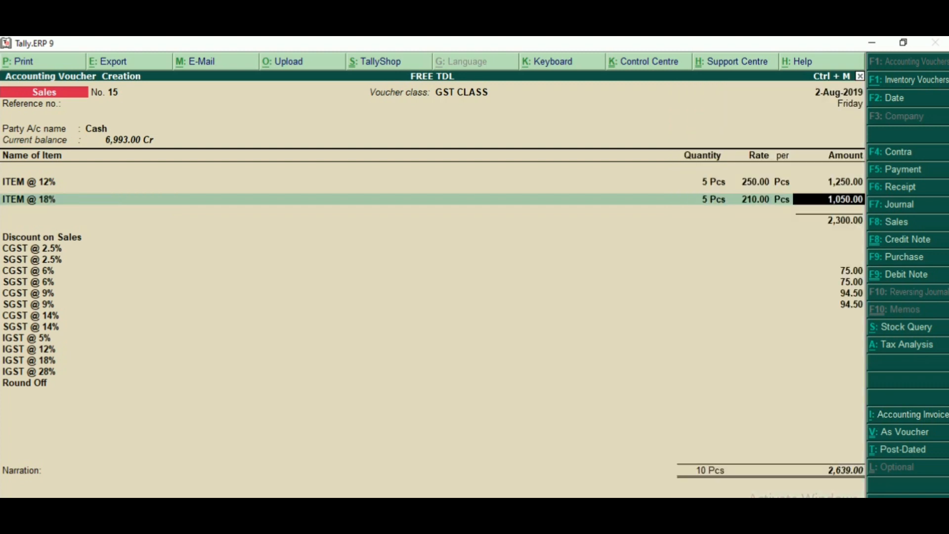
key(Return)
Step: Finish the item entry, leave the narration blank, accept the sales voucher and return to the Gateway of Tally
key(Return)
key(Return)
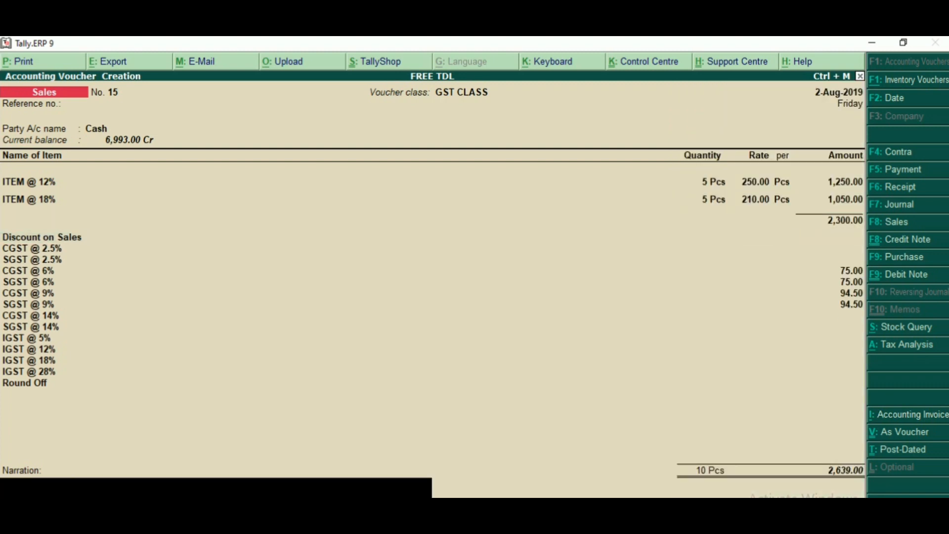
key(Return)
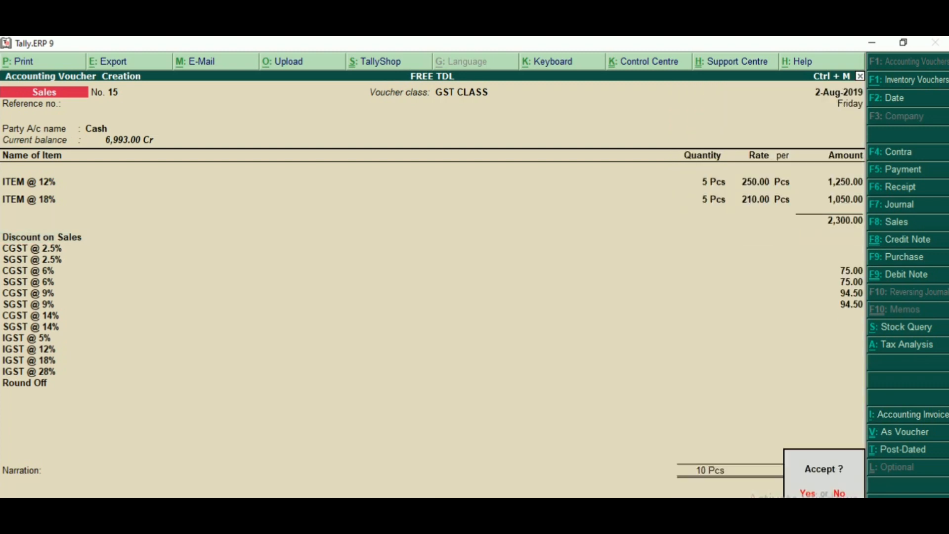
key(Return)
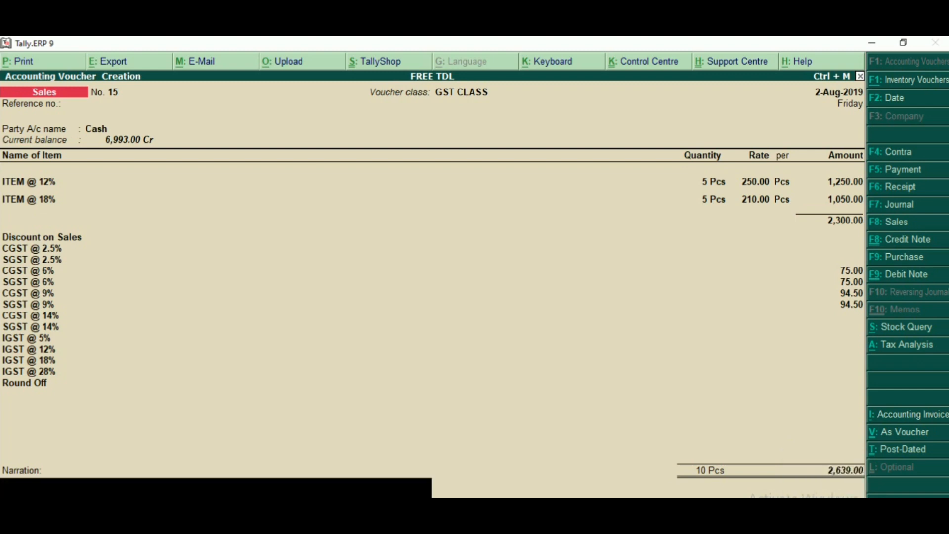
drag(816, 457, 863, 482)
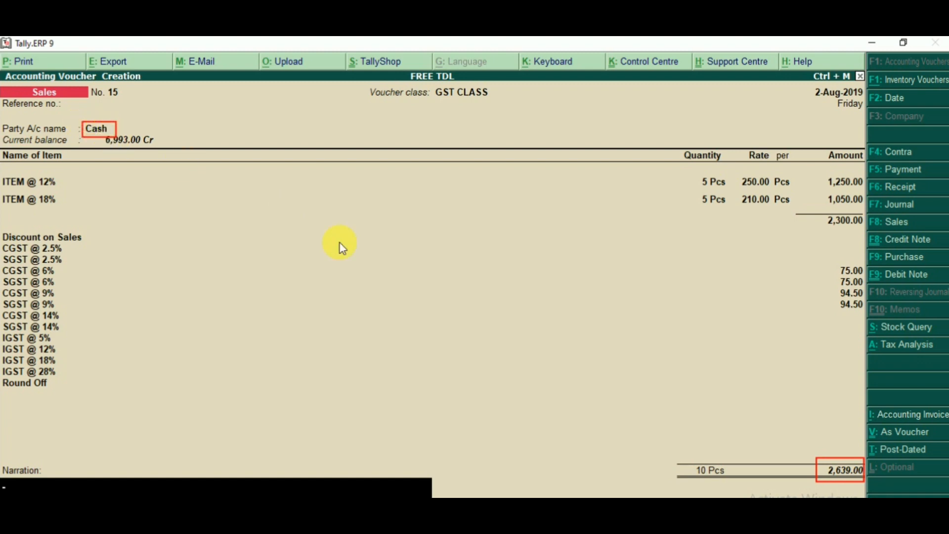
key(Escape)
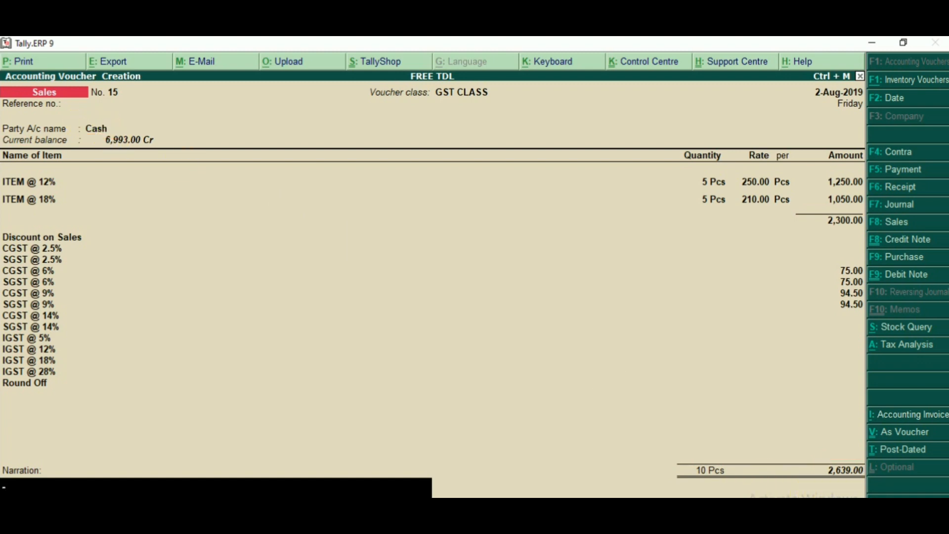
key(Return)
key(Return)
key(Escape)
Step: Open the Cash Sales Report from the display reports to check the newly recorded sale
key(Escape)
key(Return)
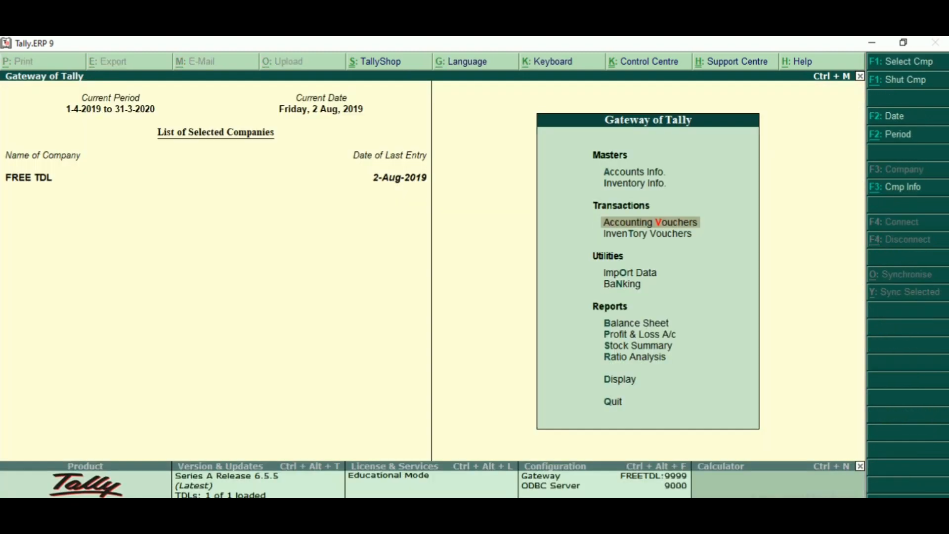
key(d)
key(c)
key(Escape)
key(Down)
key(Down)
key(Down)
key(Down)
key(Down)
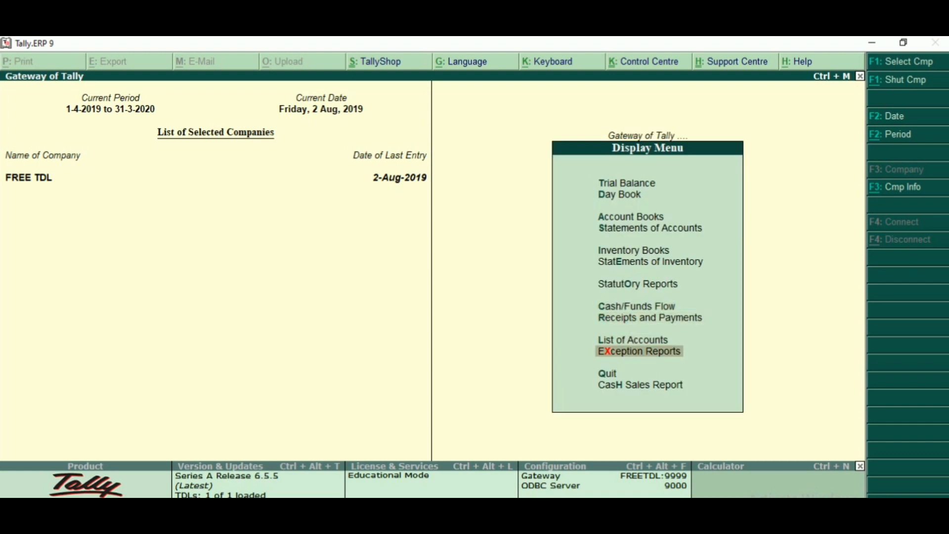
key(Return)
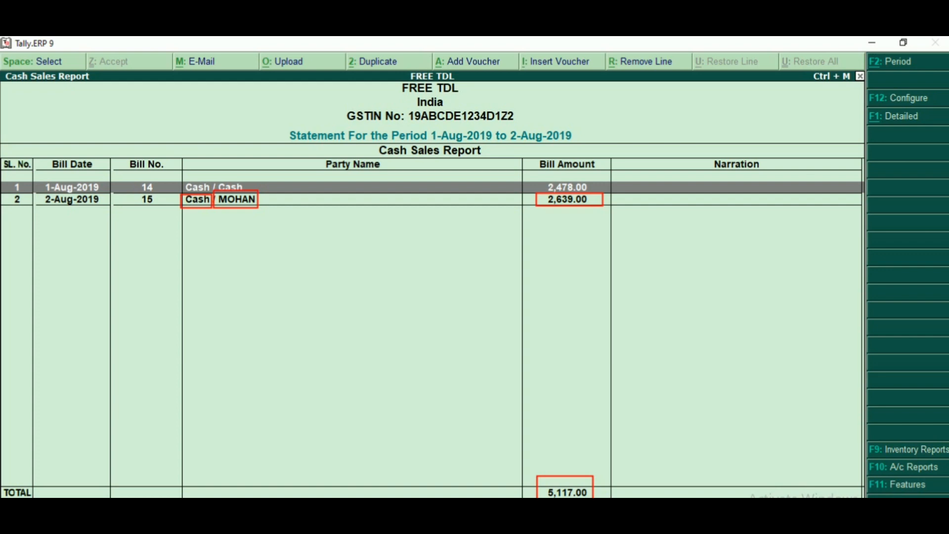
Step: Change the Cash Sales Report's period to start from 1-4-2019, accepting the end date without entering a new one
key(F2)
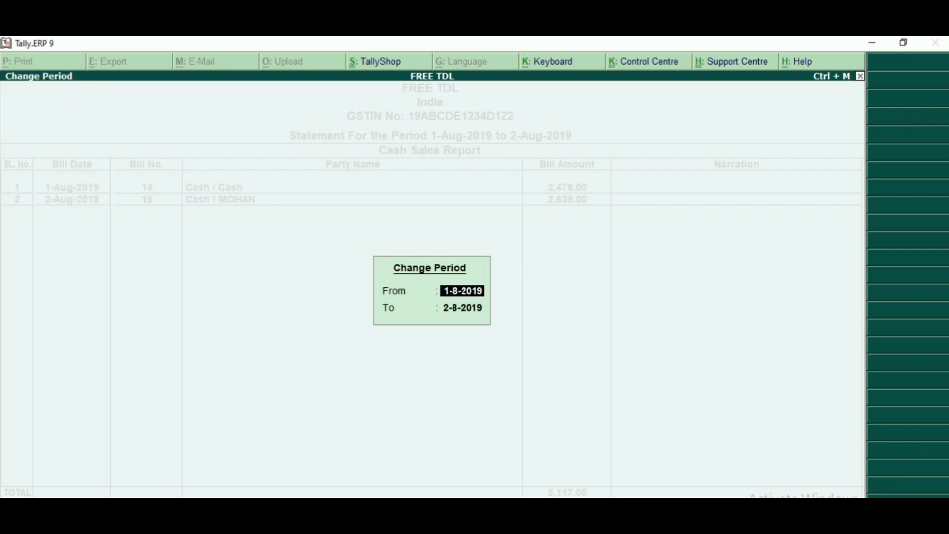
text(1-4)
key(Return)
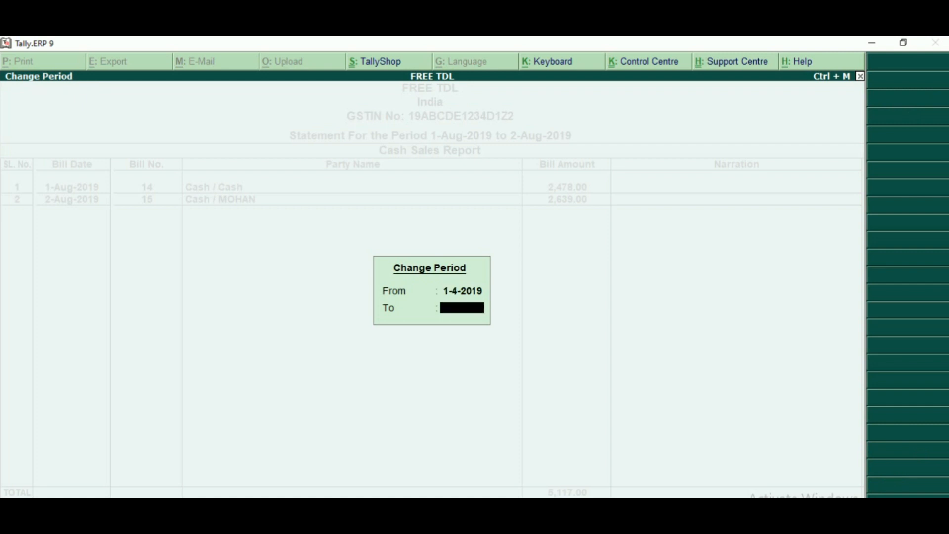
key(Return)
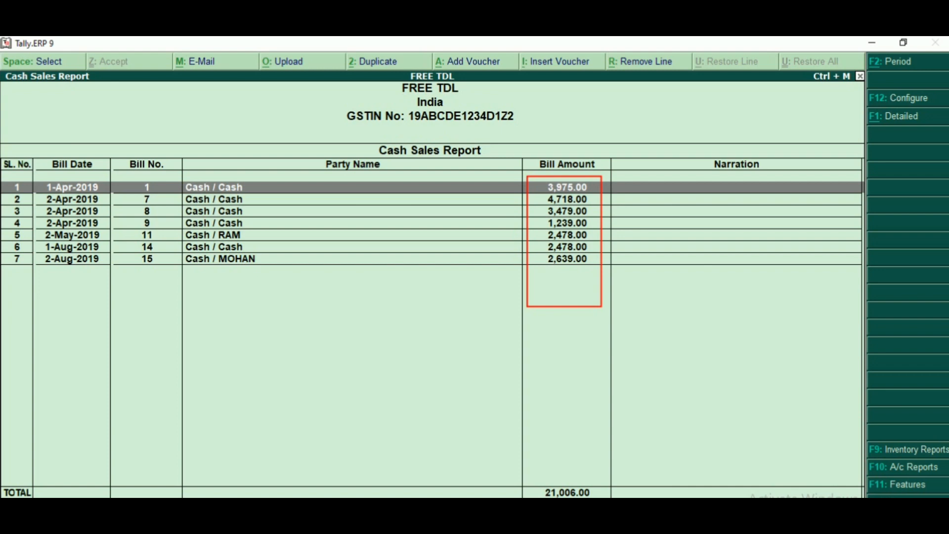
Step: Close the Cash Sales Report and return to the Gateway of Tally
key(Escape)
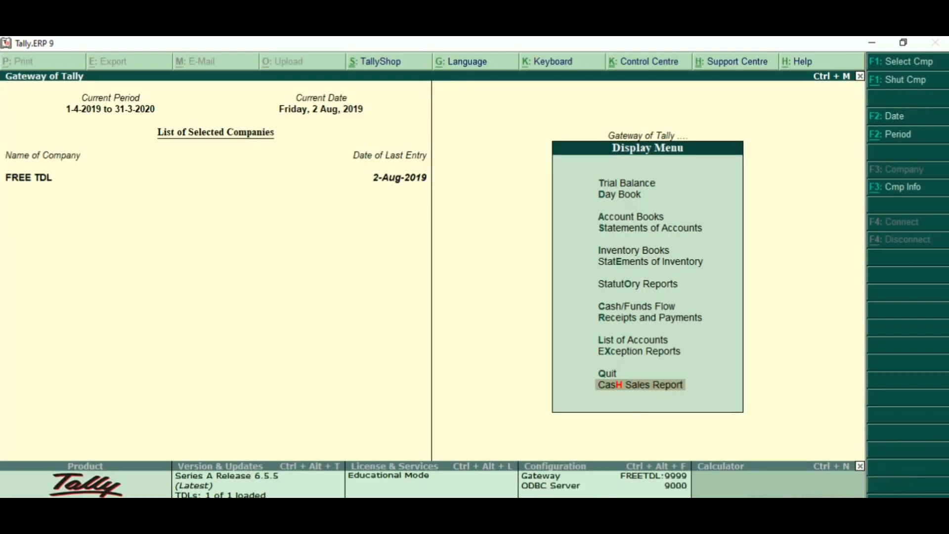
key(Escape)
key(Escape)
key(Escape)
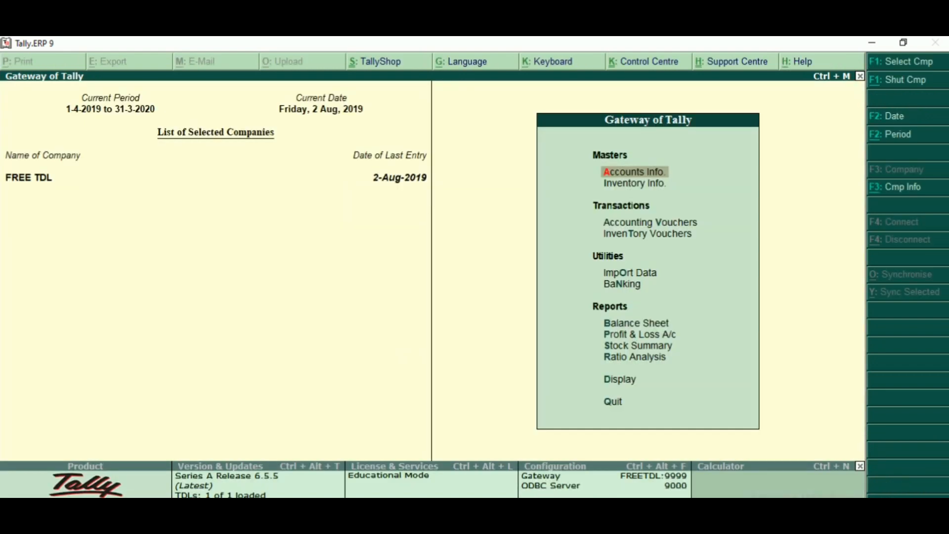